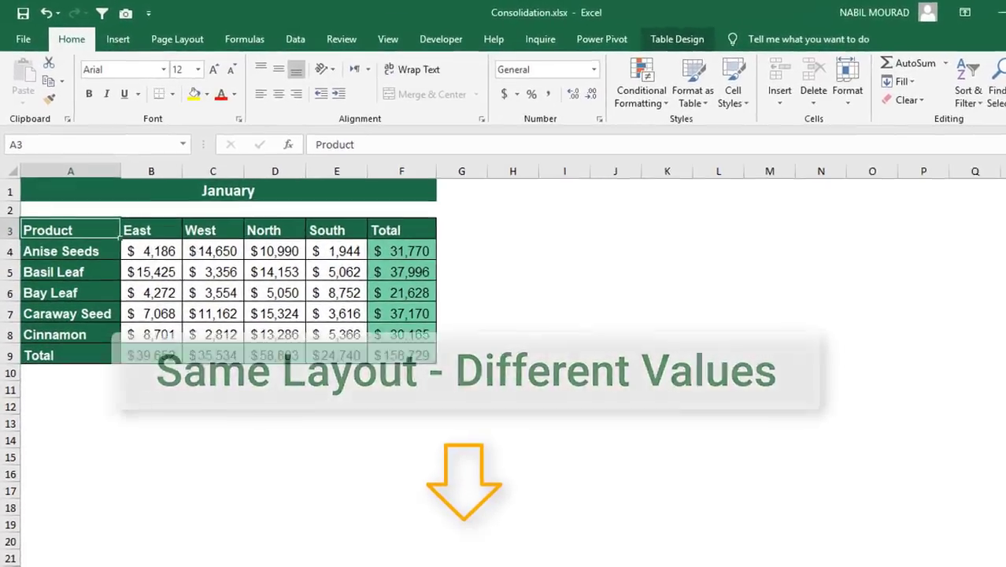
Page through the monthly sheets from Feb to Dec, ending on the empty All Year Sales summary.
key(ctrl+Page_Down)
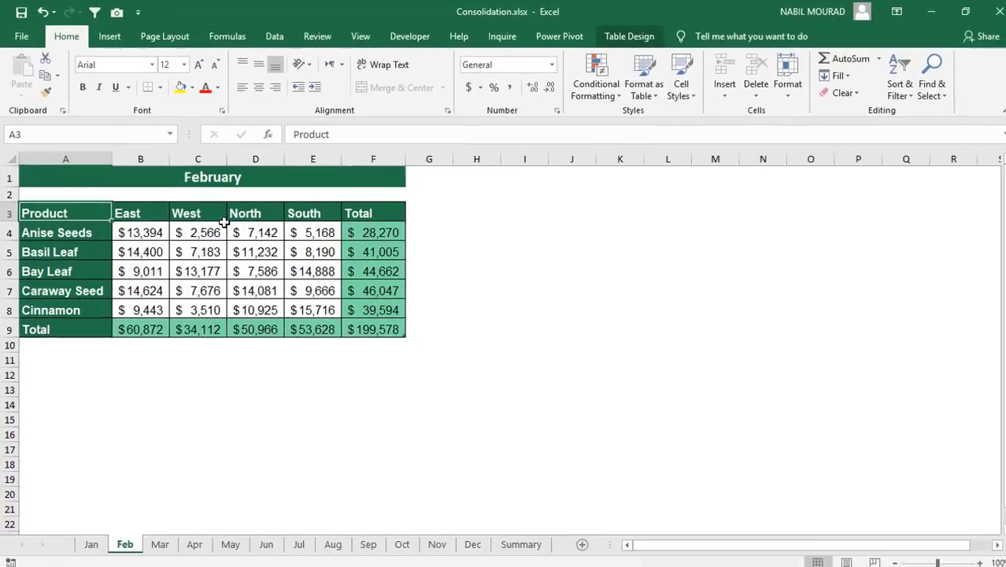
click(466, 540)
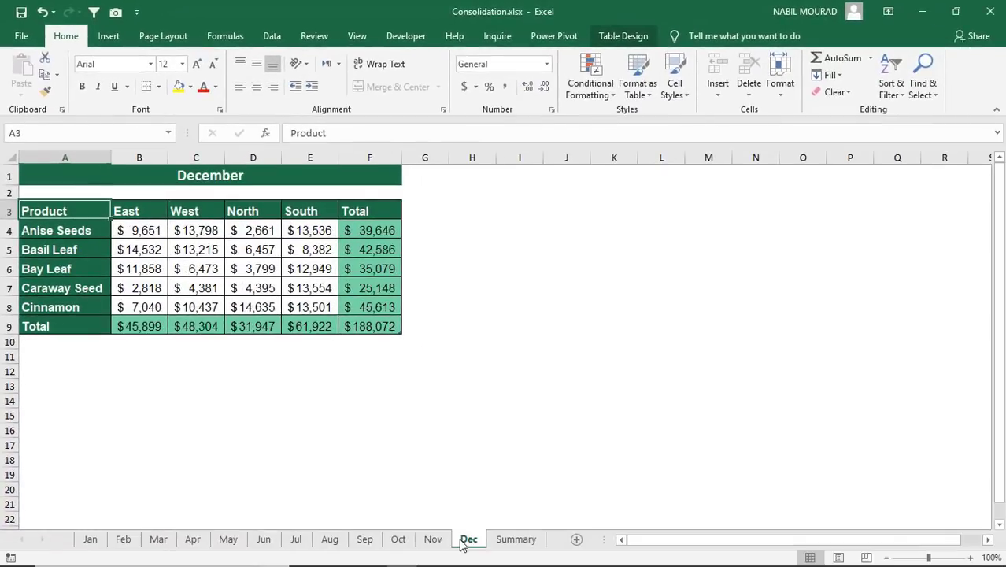
click(516, 540)
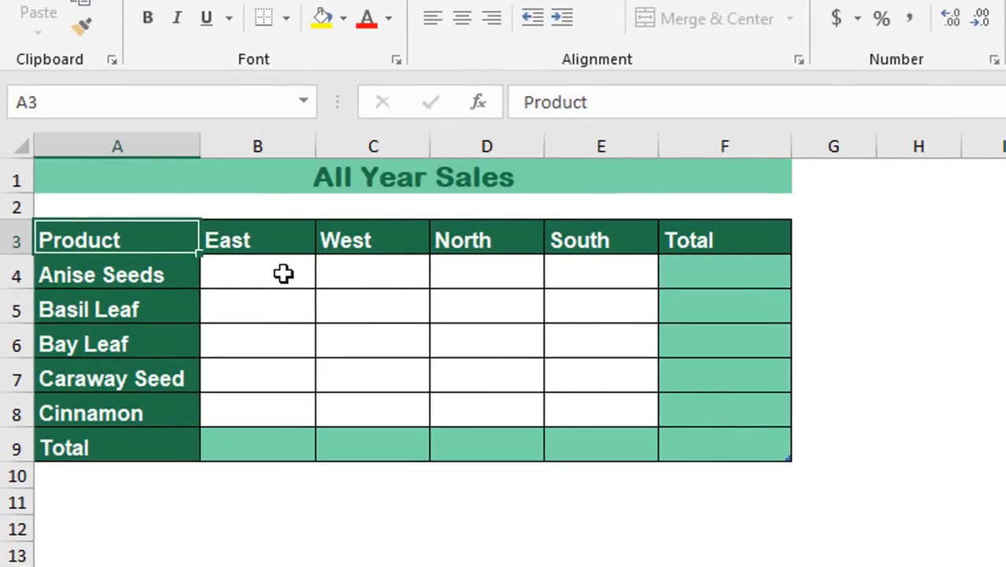
Fill Summary B4:F9 with =SUM('*'!B4) so each cell totals all monthly sheets.
drag(270, 271, 727, 435)
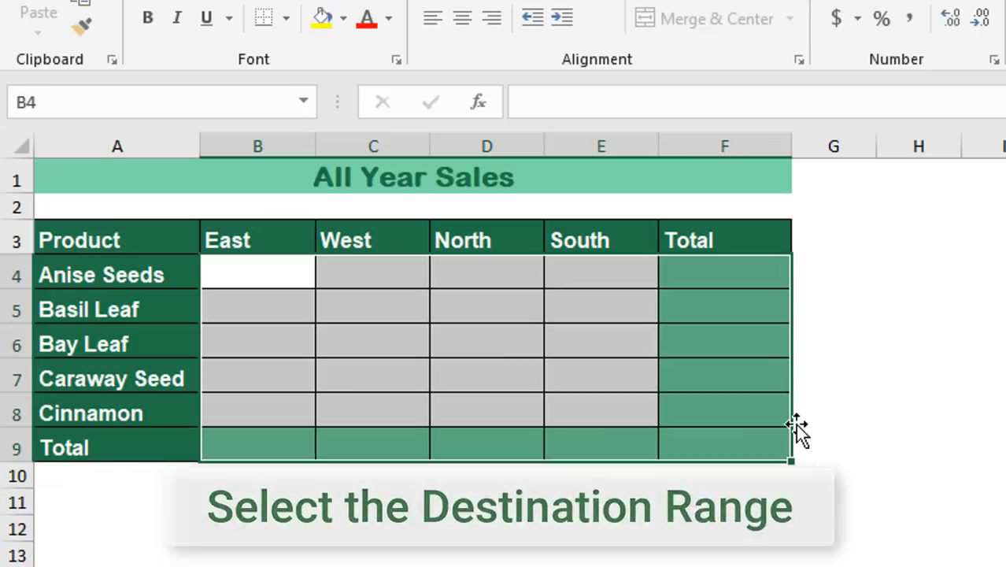
text(=)
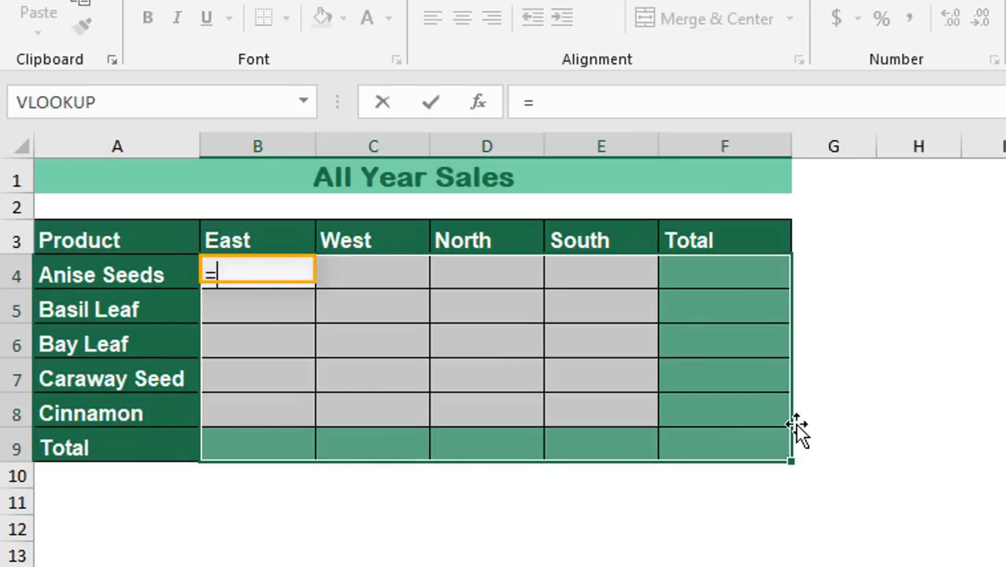
text(su)
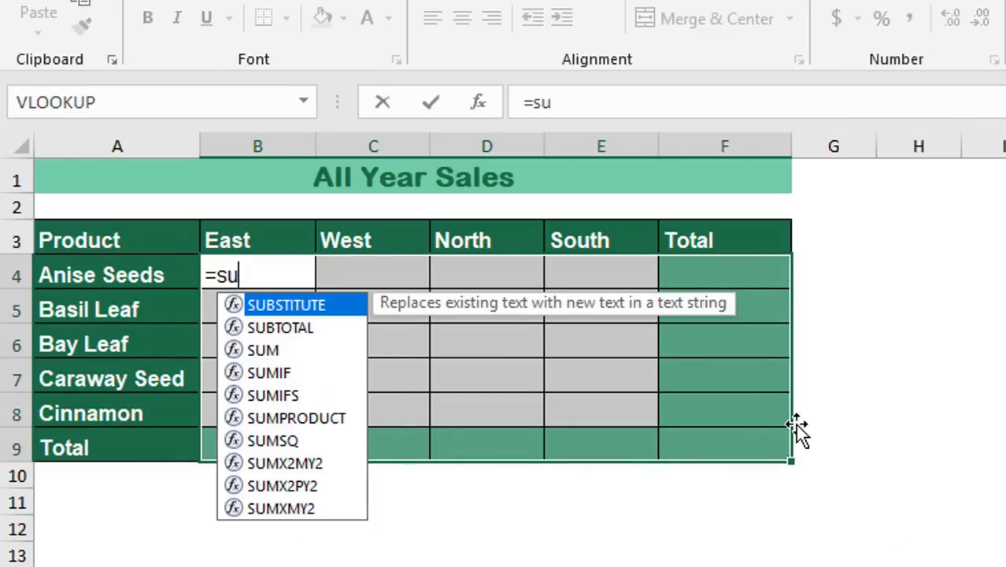
text(m)
key(Tab)
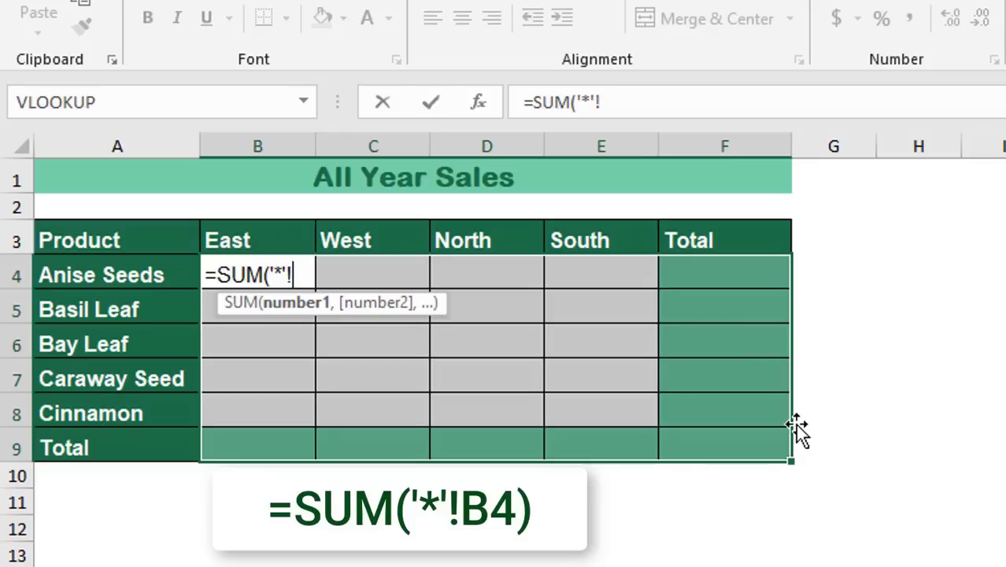
text(4)
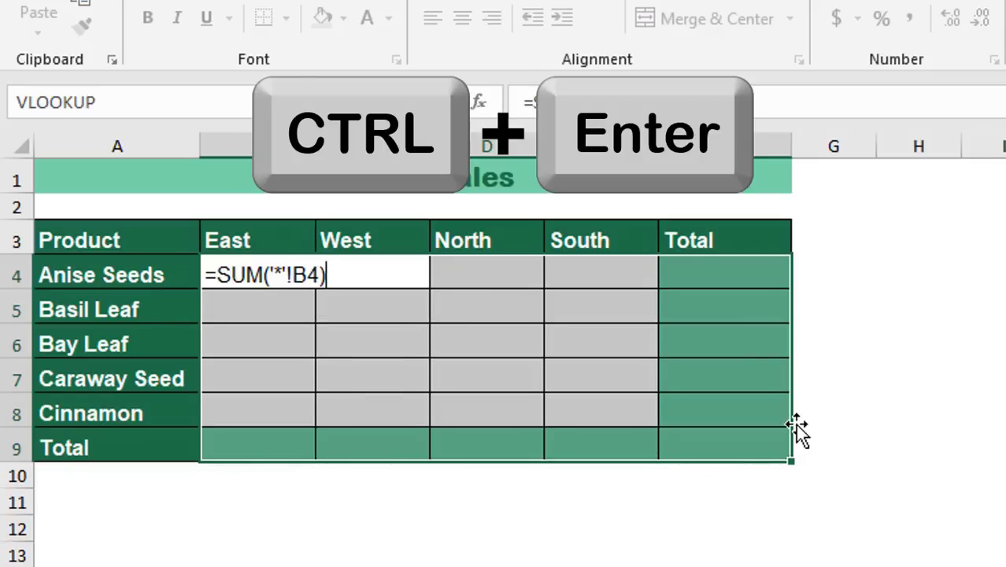
key(ctrl+Return)
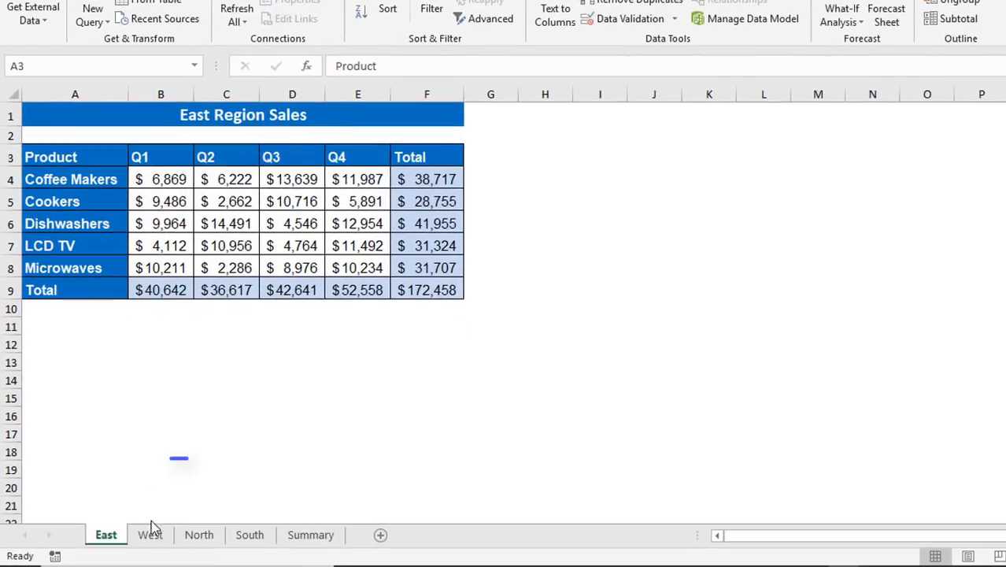
Review the West, North and South region sales sheets in turn.
click(152, 537)
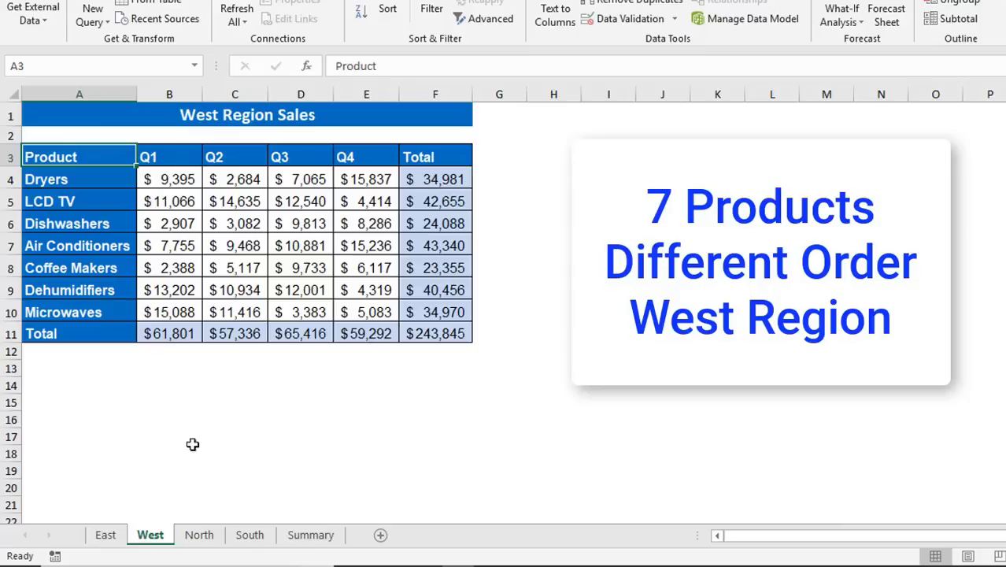
click(198, 535)
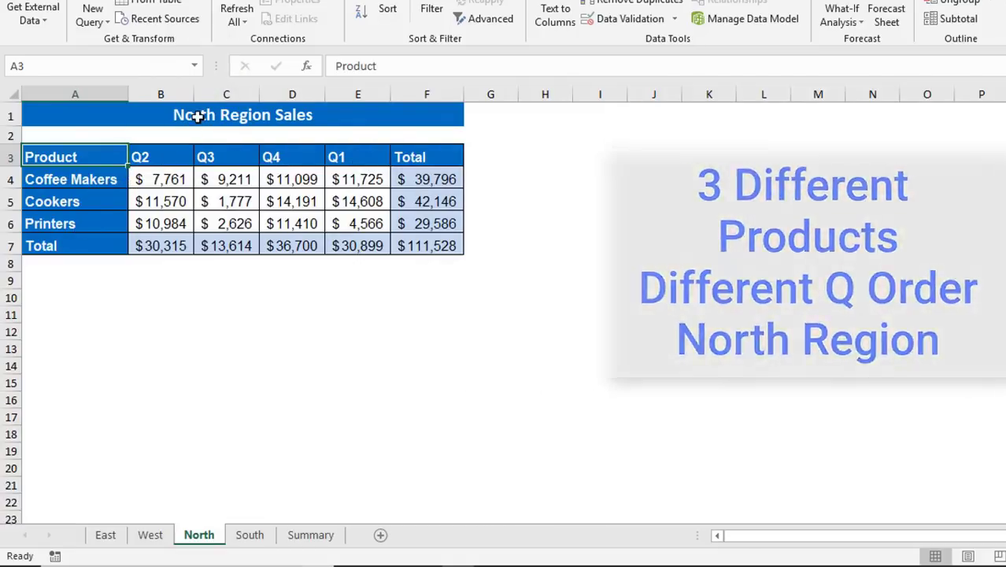
click(251, 535)
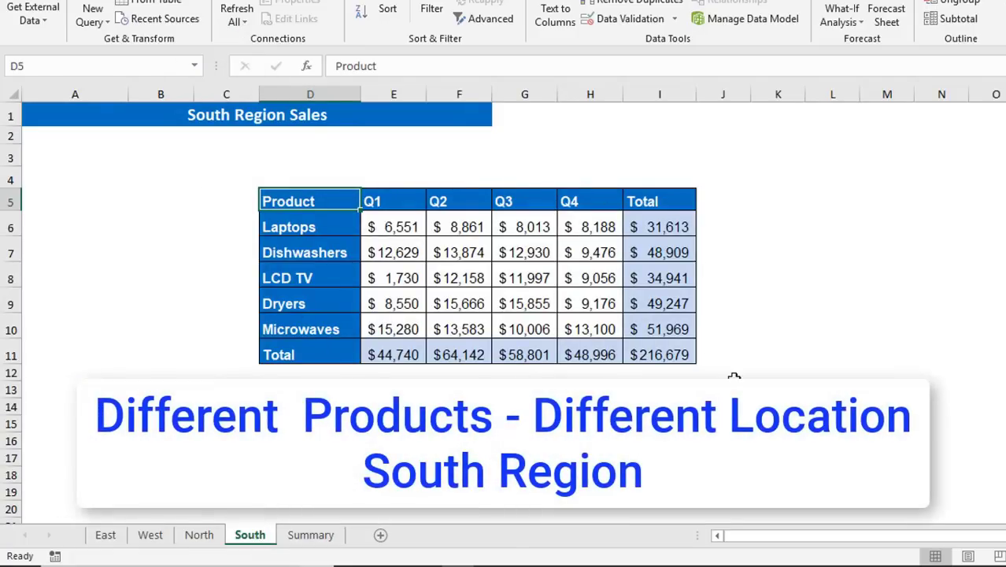
From the Summary sheet, start a Data > Consolidate using the Sum function.
click(311, 535)
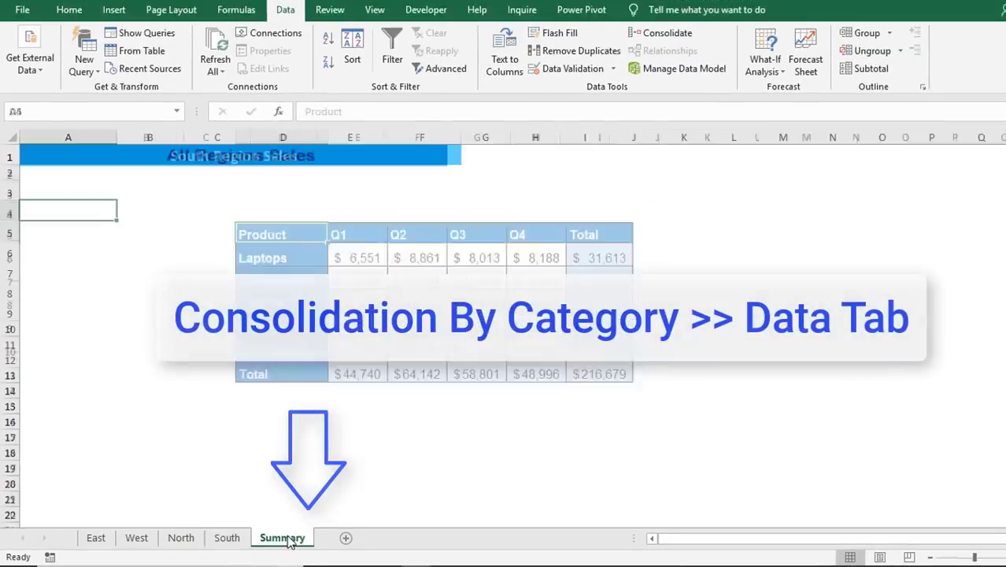
click(271, 36)
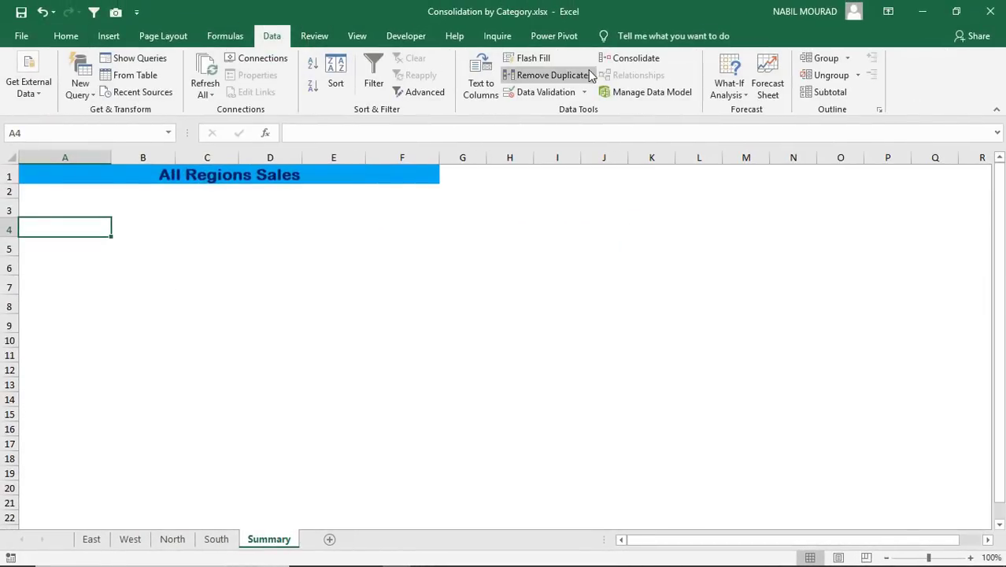
click(649, 61)
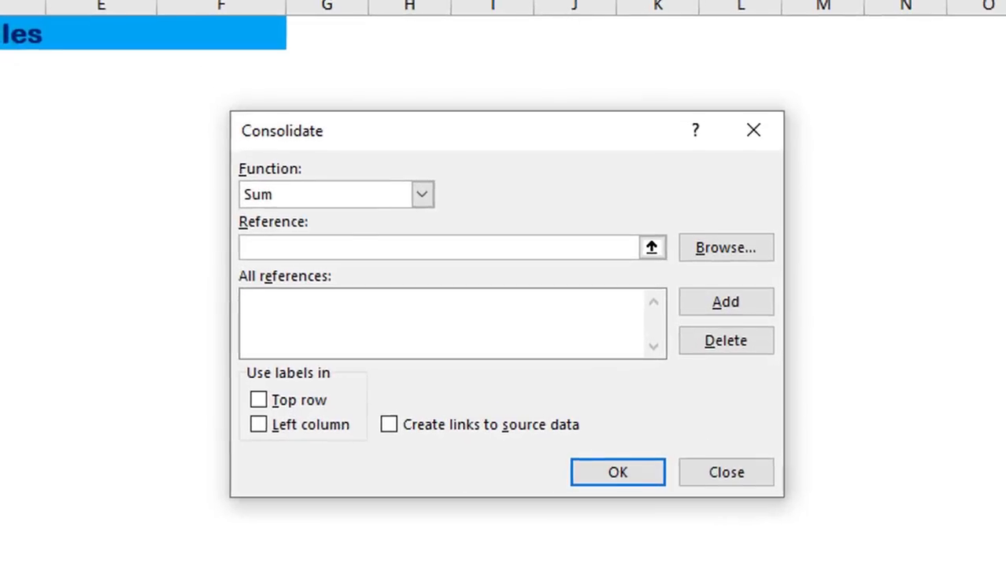
click(422, 196)
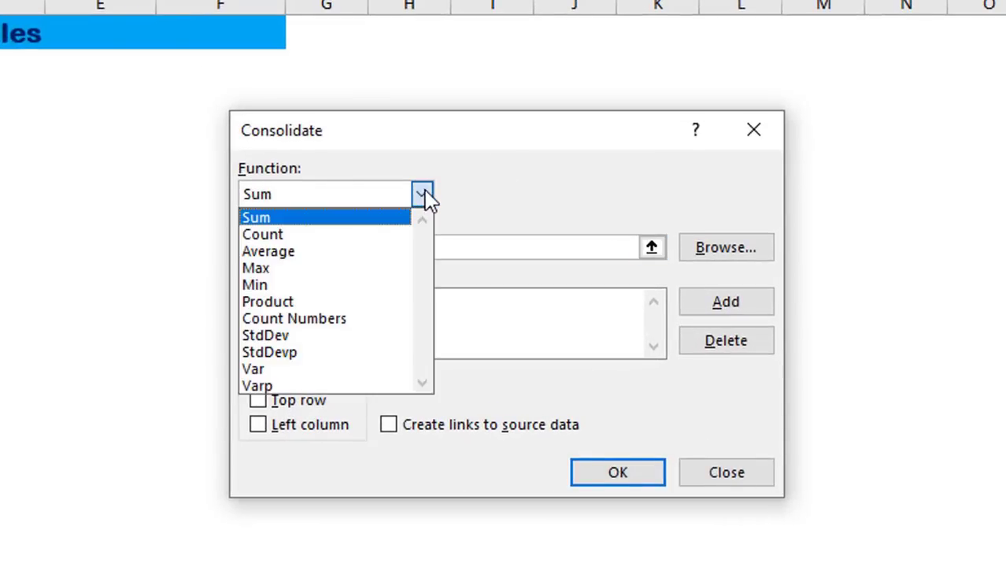
click(424, 198)
click(279, 247)
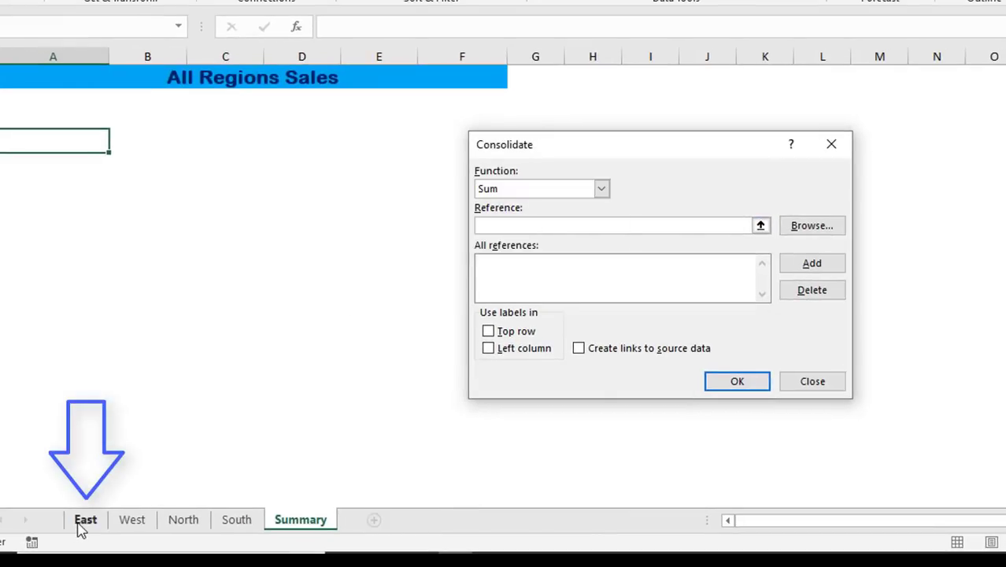
Add the East A3:F9 and West A3:F11 tables as consolidation source references.
click(82, 523)
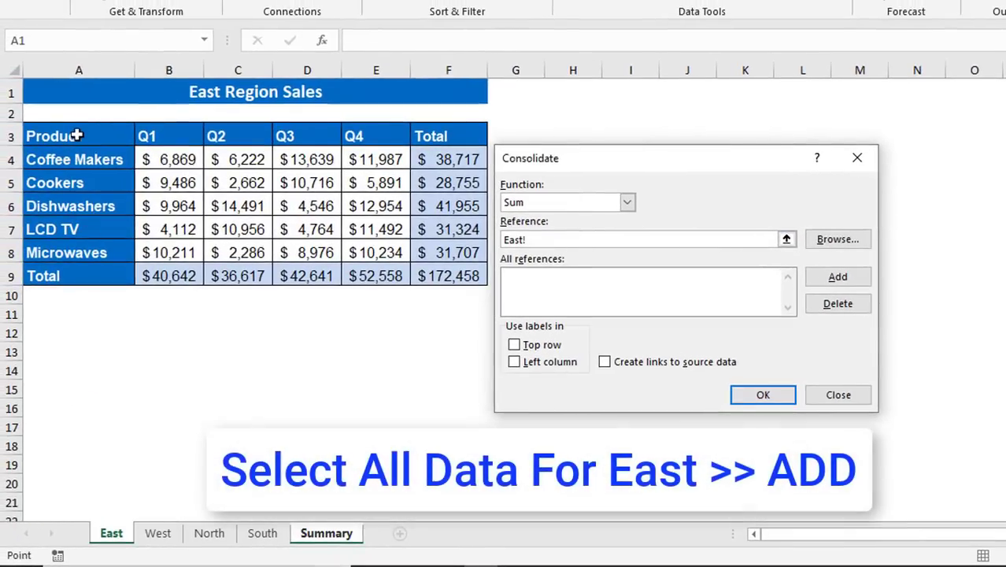
drag(74, 134, 442, 271)
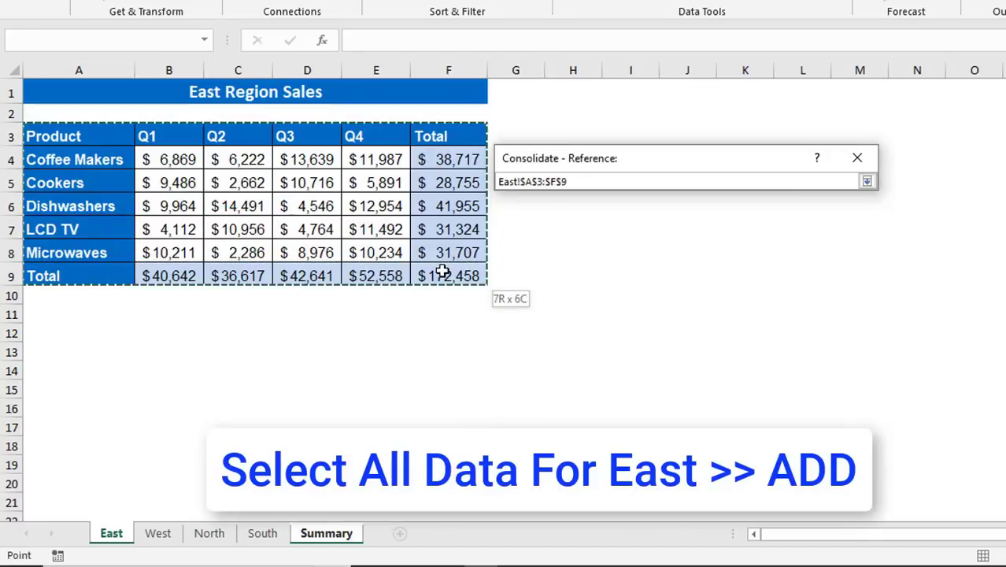
click(833, 279)
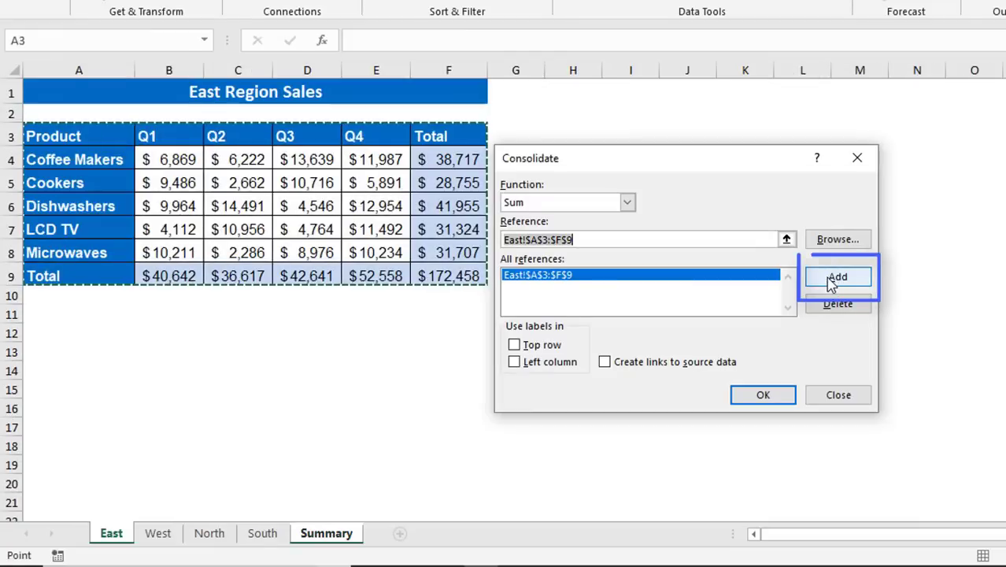
click(162, 535)
mouse_move(77, 137)
mouse_down()
mouse_move(402, 314)
mouse_move(447, 317)
mouse_up()
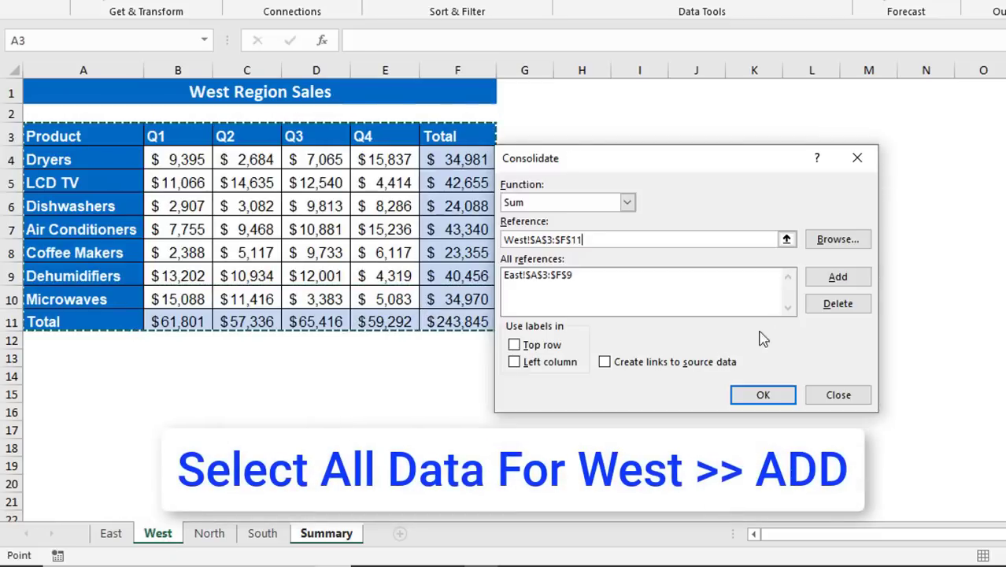
click(860, 279)
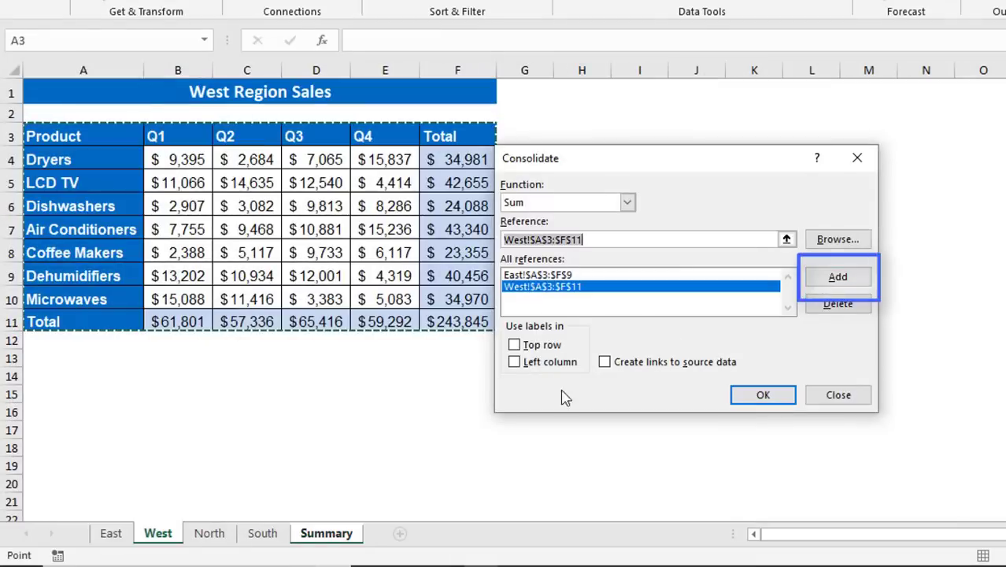
click(206, 535)
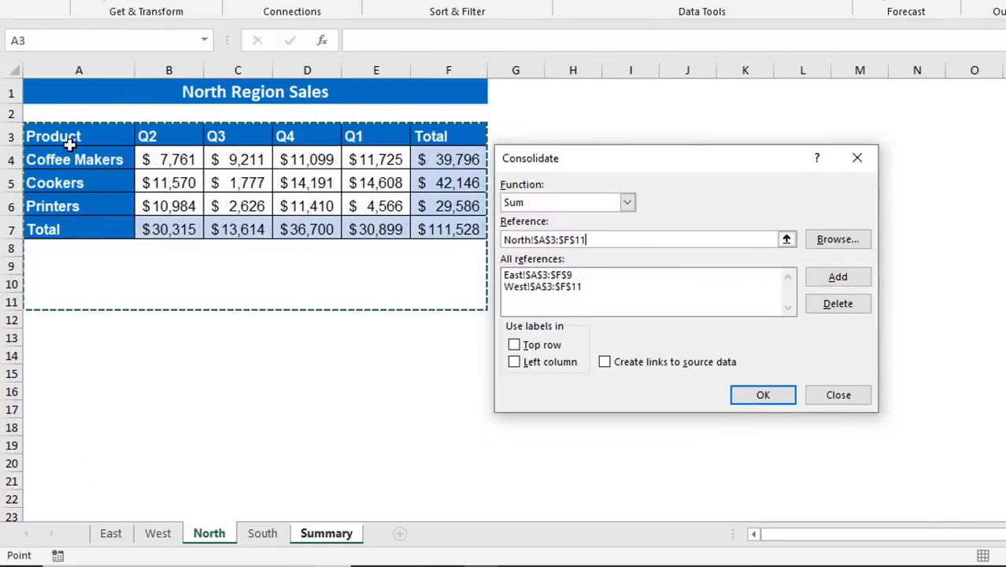
Add the North and South D5:I11 ranges, use row and column labels, and consolidate.
drag(70, 144, 429, 230)
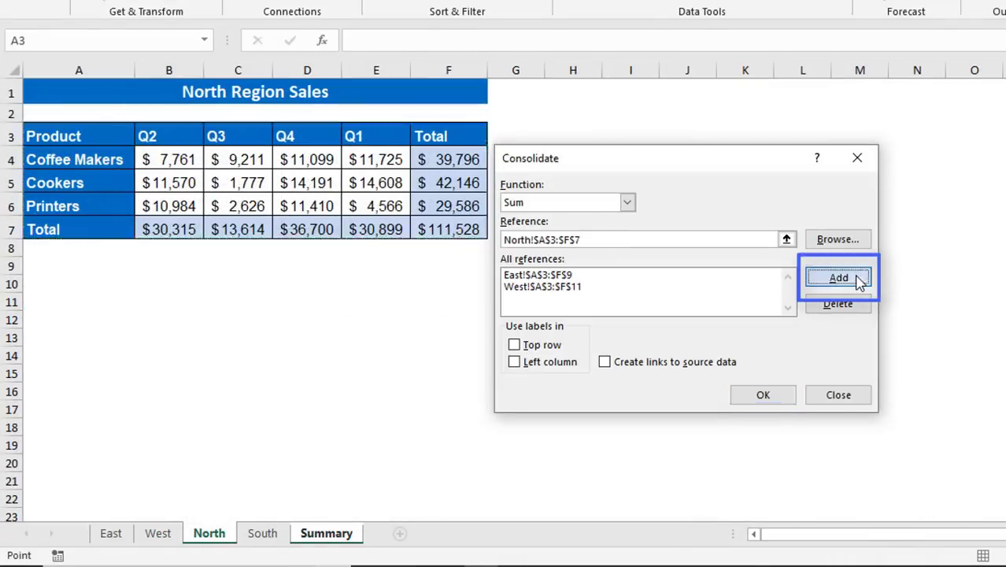
click(857, 278)
click(263, 535)
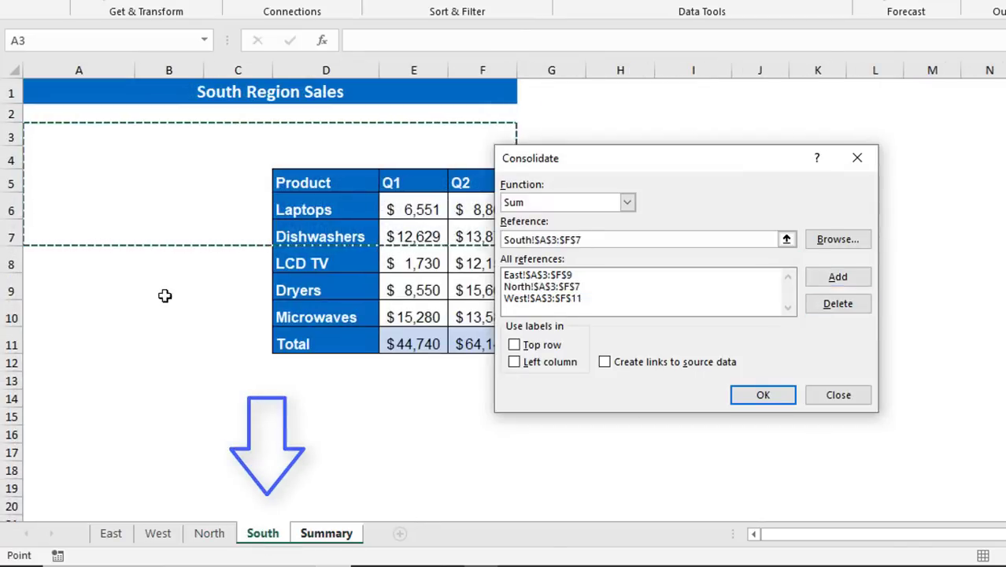
drag(606, 167, 856, 153)
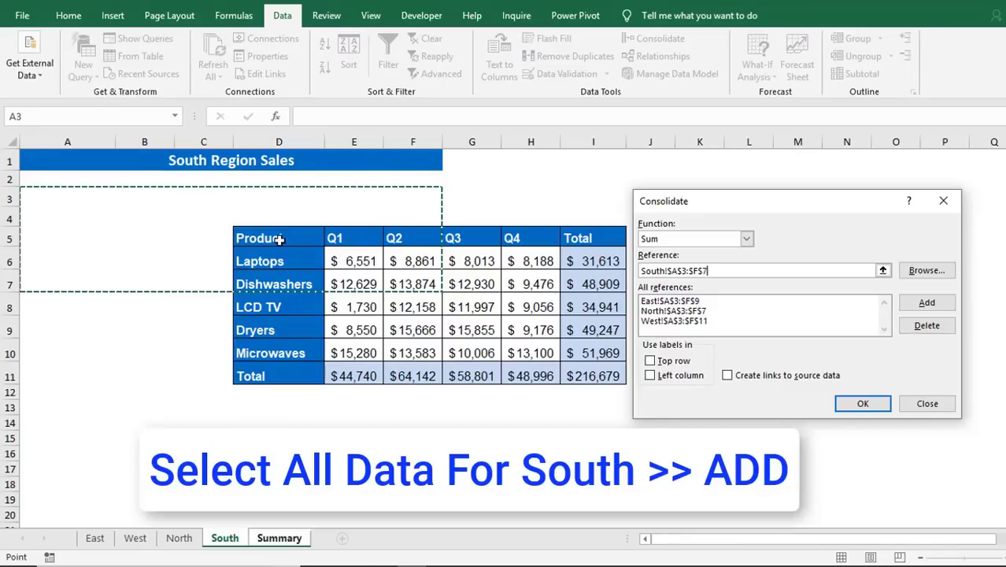
mouse_move(292, 237)
mouse_down()
mouse_move(522, 370)
mouse_move(586, 372)
mouse_up()
click(922, 305)
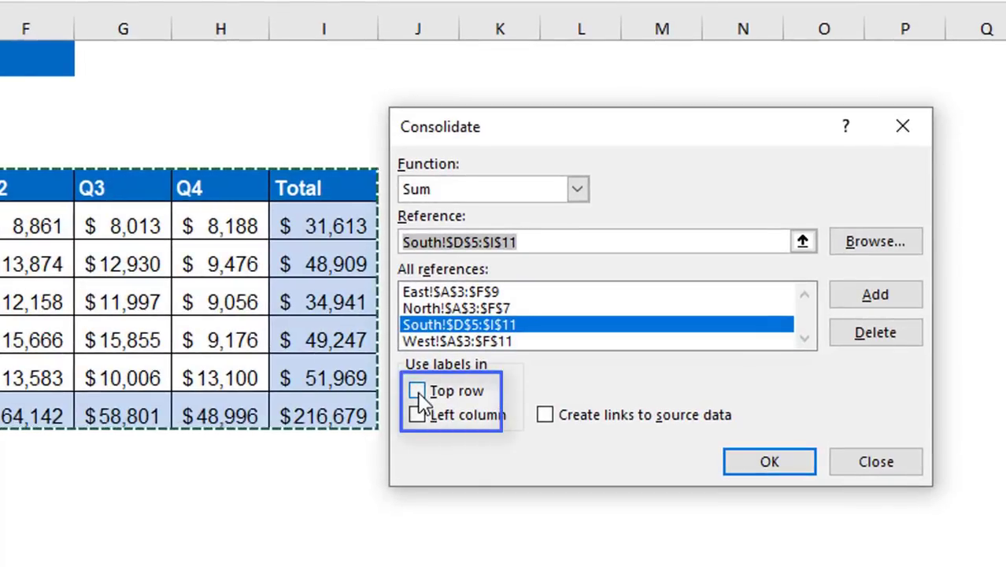
click(418, 393)
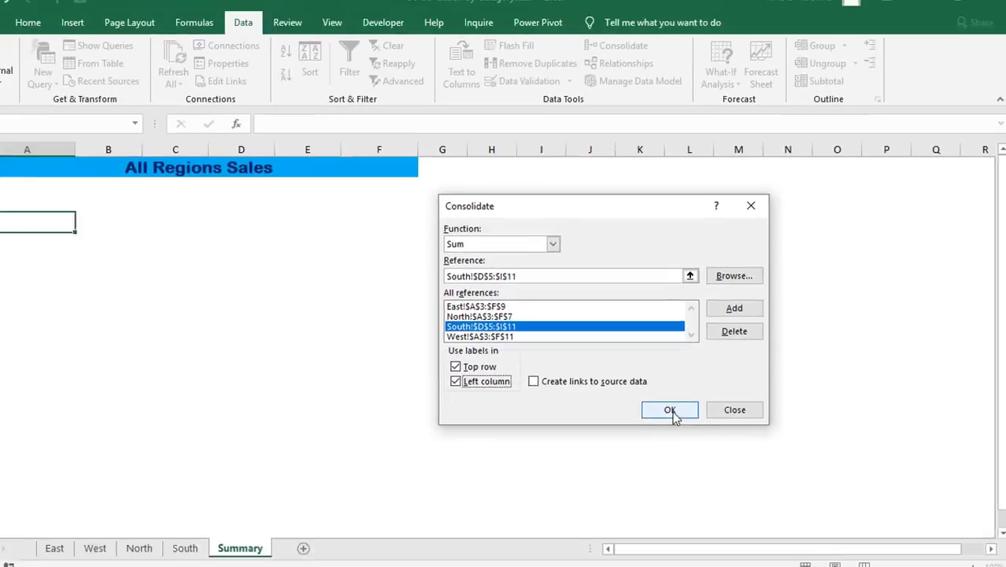
click(681, 407)
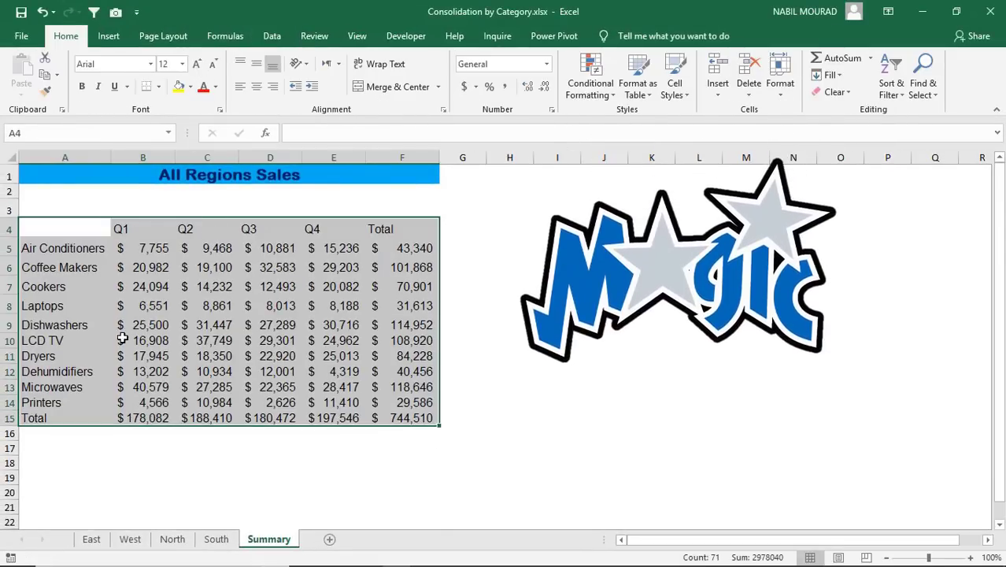
Fill the A4:F4 quarter header row and A4:A15 product labels light blue.
drag(62, 225, 392, 224)
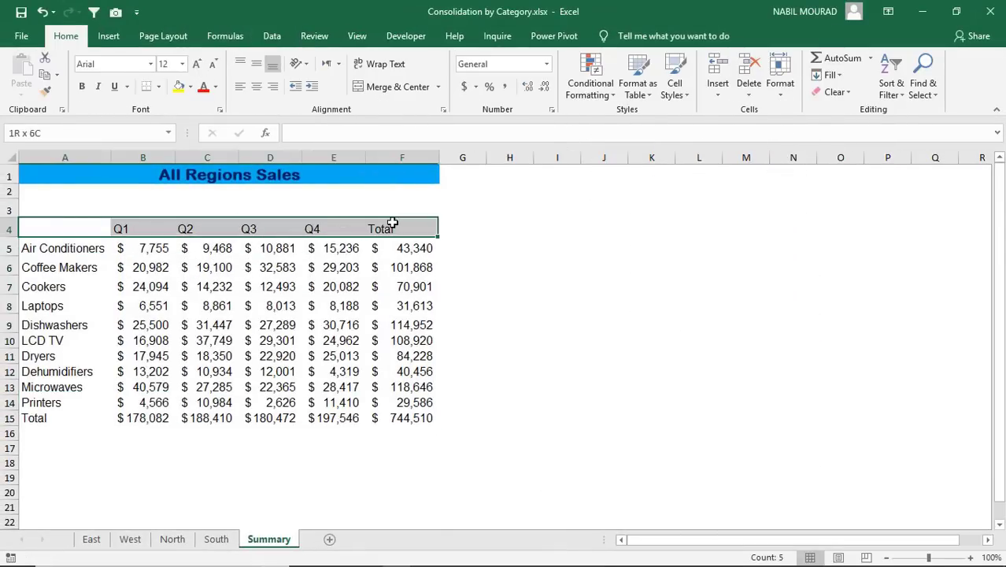
click(189, 86)
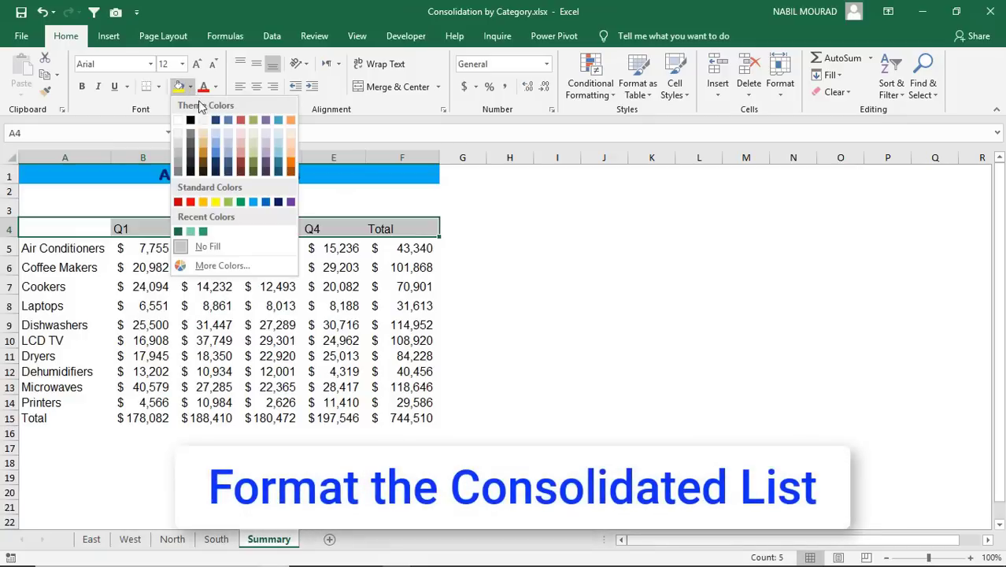
click(254, 203)
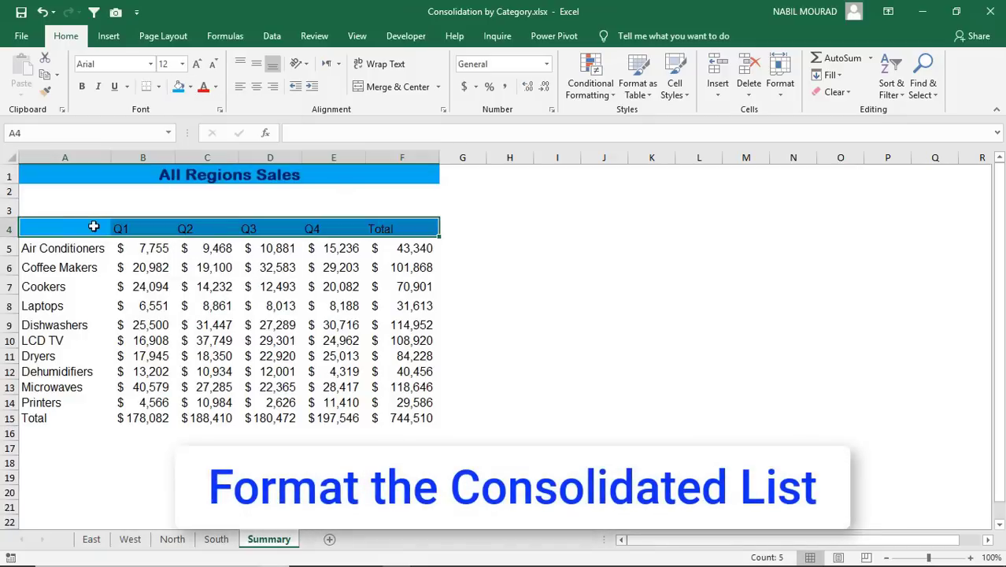
drag(64, 233, 62, 419)
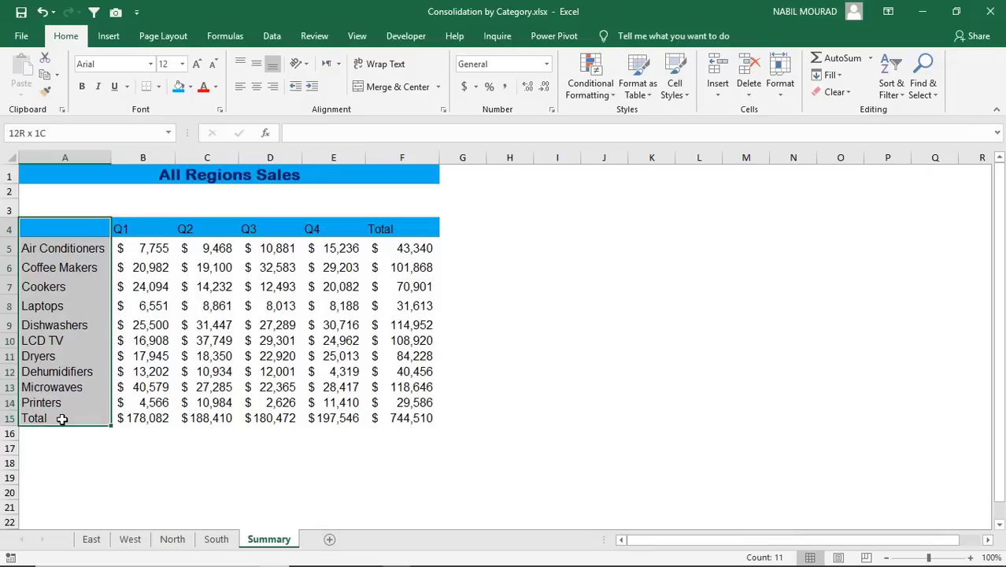
click(178, 91)
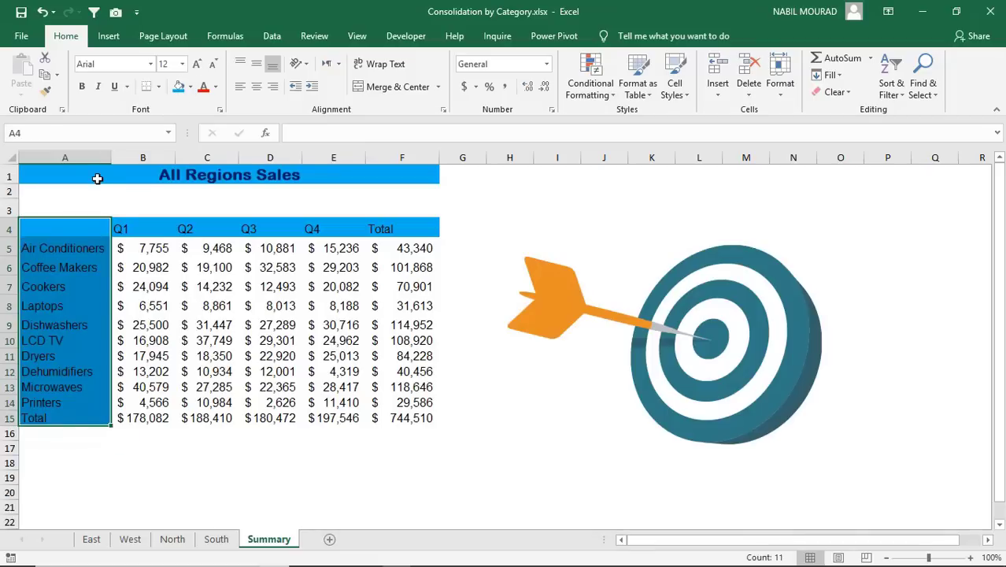
click(64, 250)
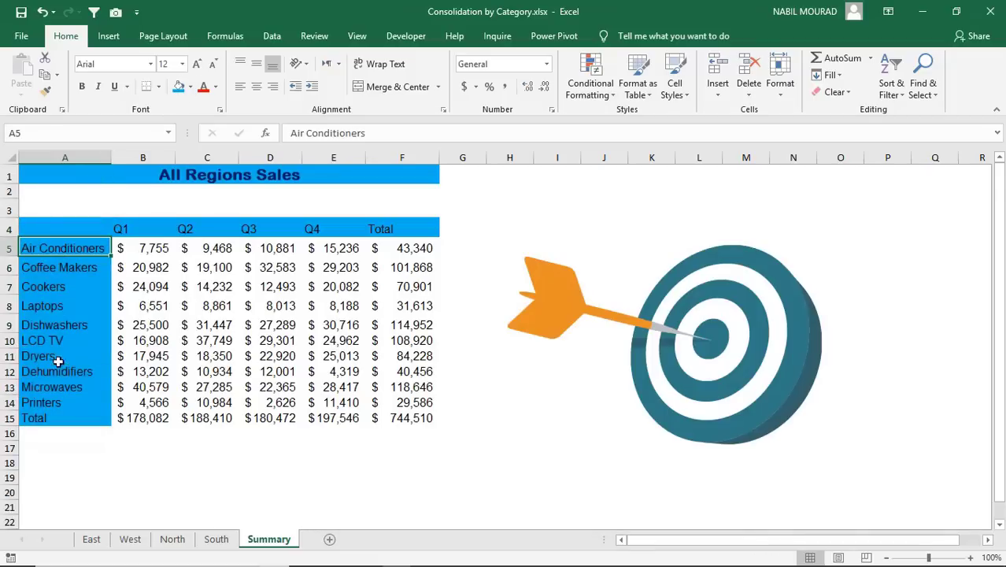